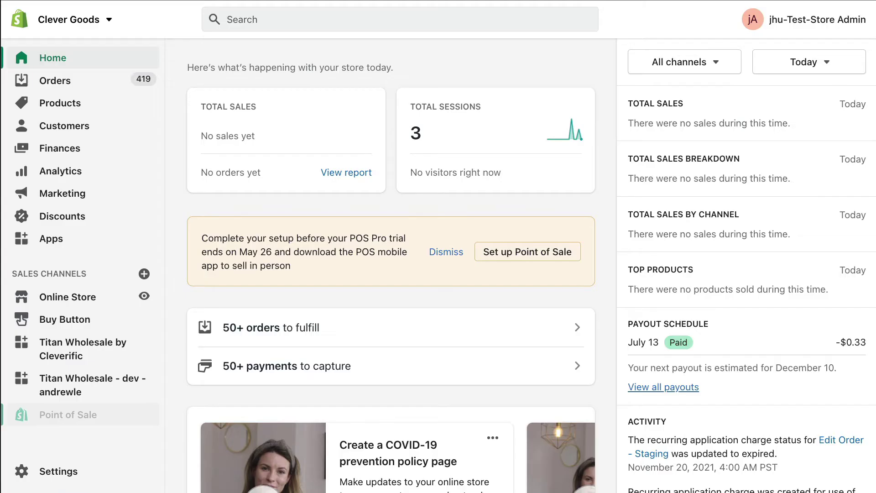
Open the 10:08 am abandoned checkout totalling $9.94 from Orders > Abandoned checkouts
left_click(91, 78)
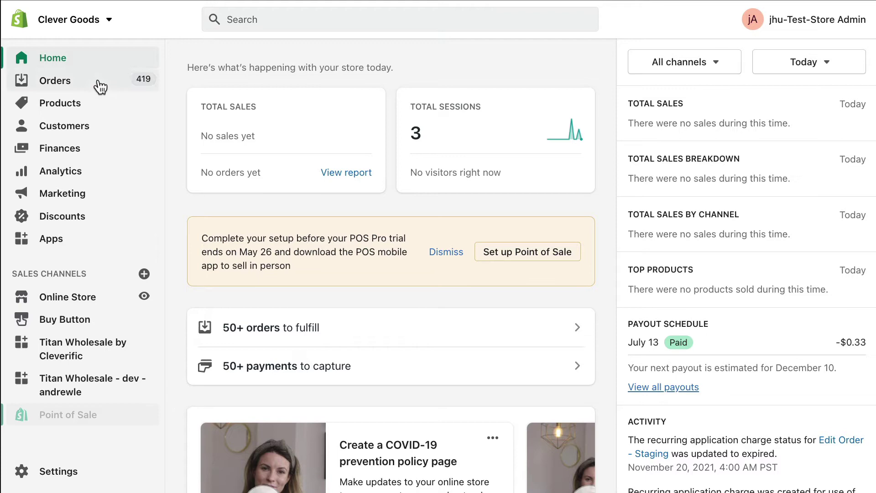
left_click(129, 158)
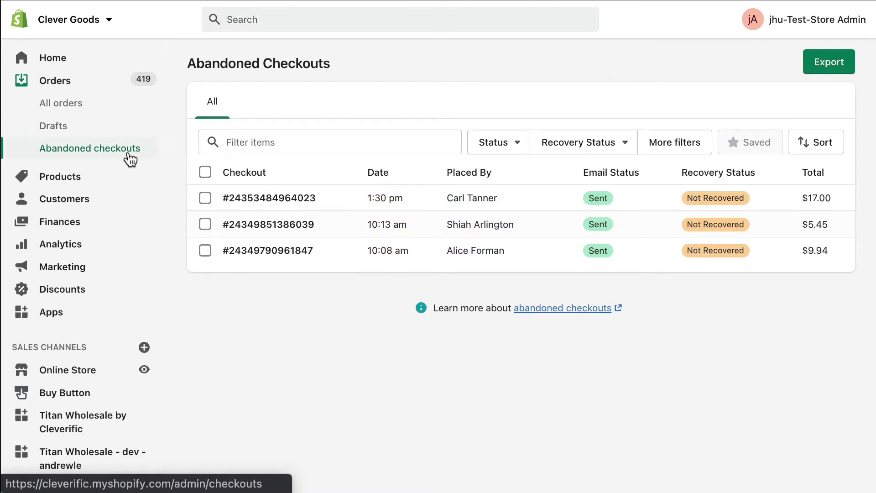
left_click(307, 260)
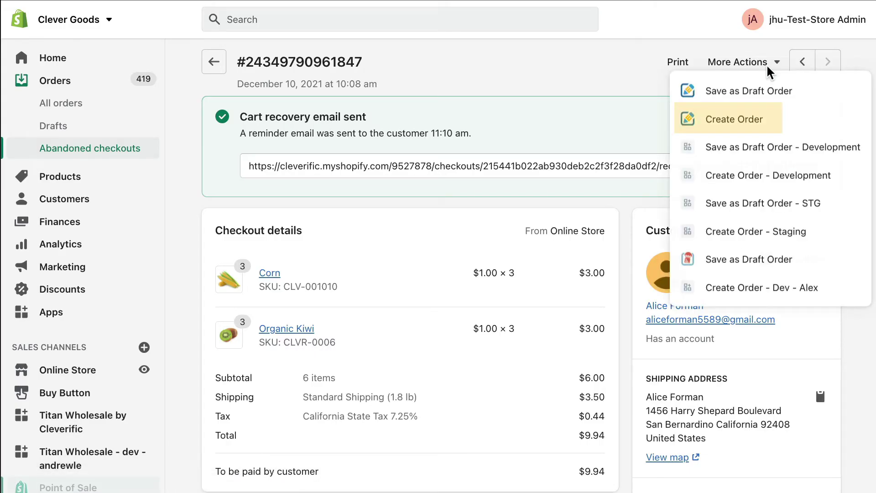
Create a draft order from the checkout and enter the customer's first and last name as billing name
left_click(765, 124)
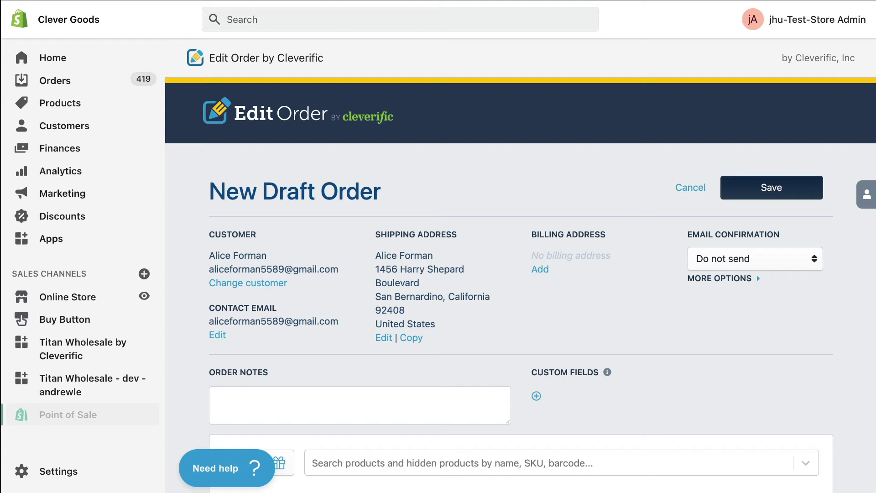
left_click(539, 269)
left_click(411, 201)
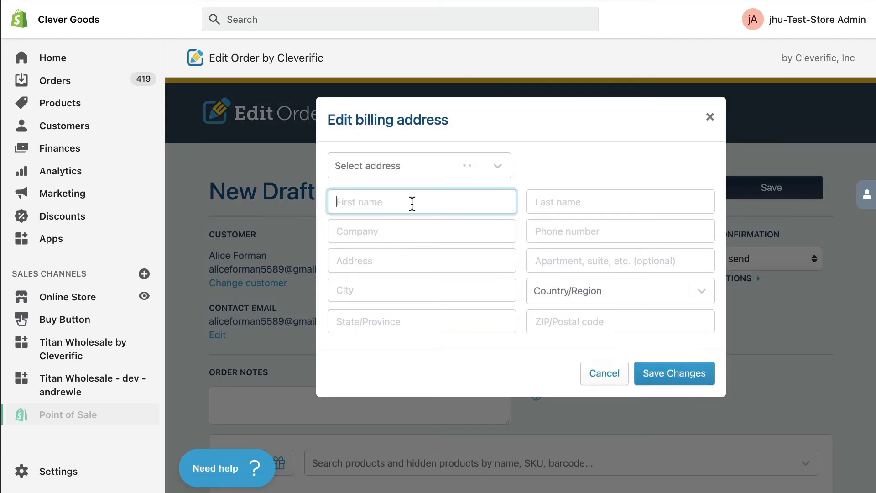
key("Tab")
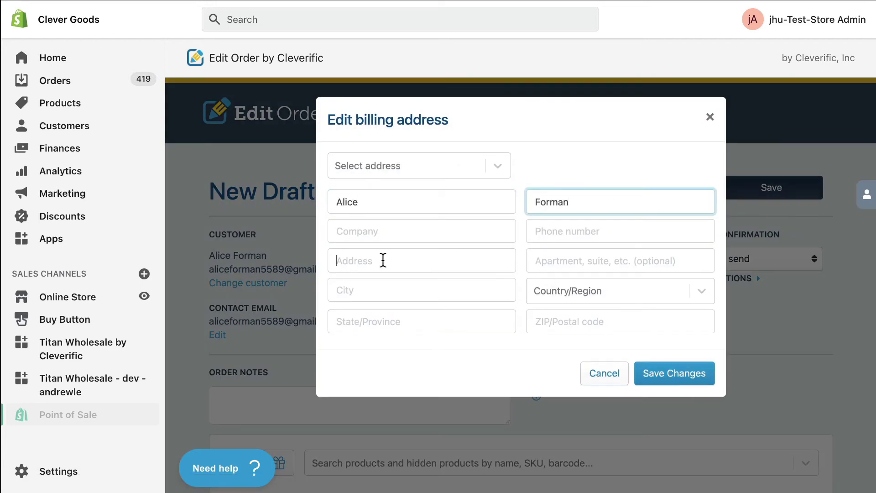
Enter the billing street address, city, country, state and ZIP code, then save the billing address
left_click(381, 259)
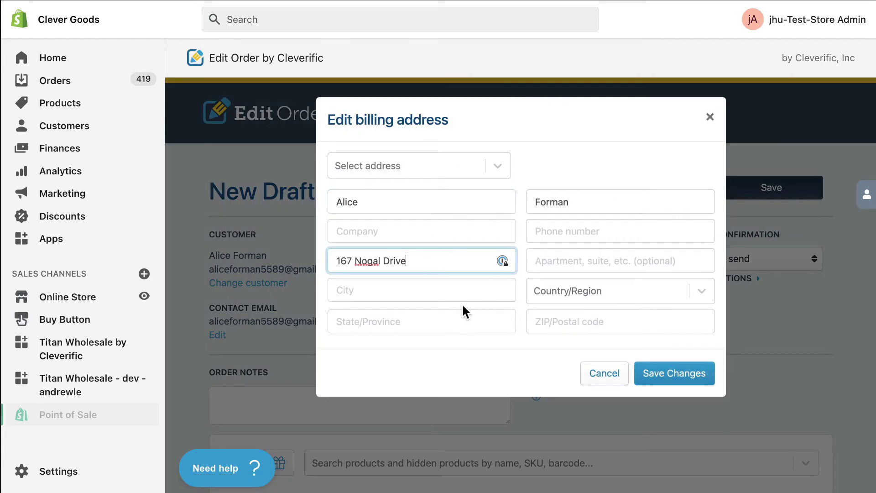
left_click(451, 295)
type("Santa Barbara")
left_click(584, 292)
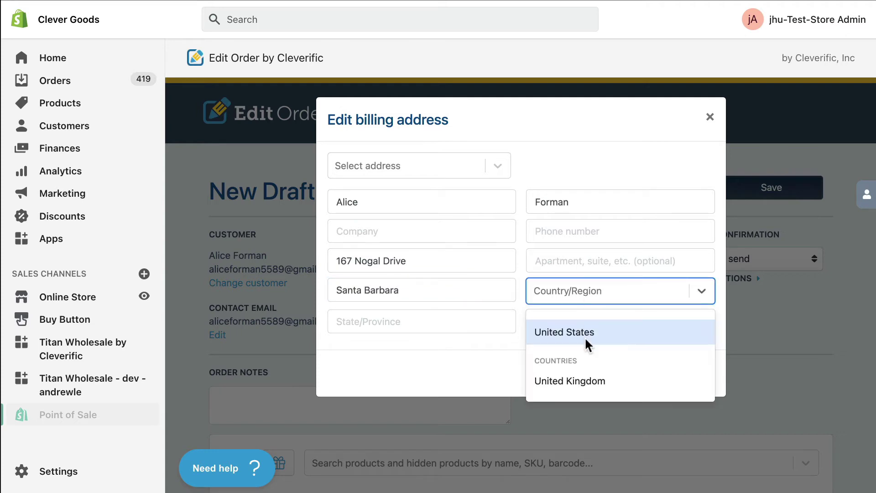
left_click(586, 342)
left_click(449, 329)
scroll(433, 401, "down", 5)
left_click(421, 379)
left_click(645, 321)
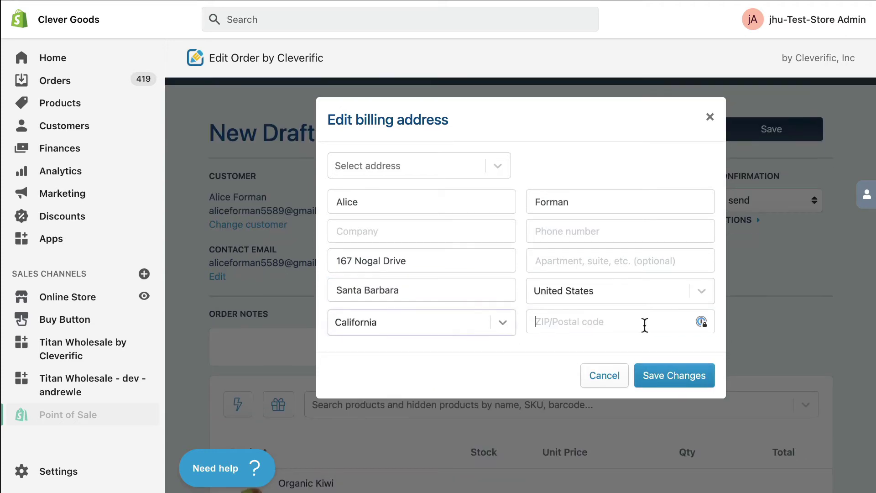
type("93110")
left_click(703, 382)
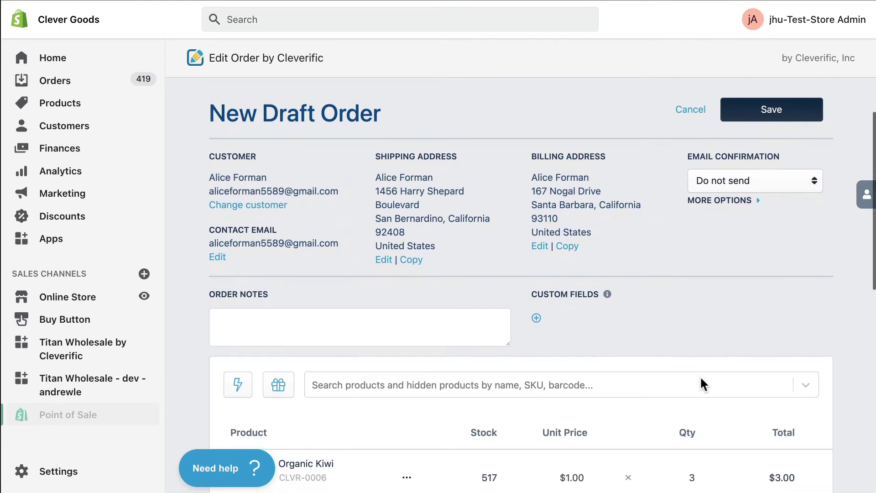
Apply a 50% discount to Organic Kiwi, bringing it to $0.50
scroll(700, 378, "down", 4)
scroll(700, 383, "down", 1)
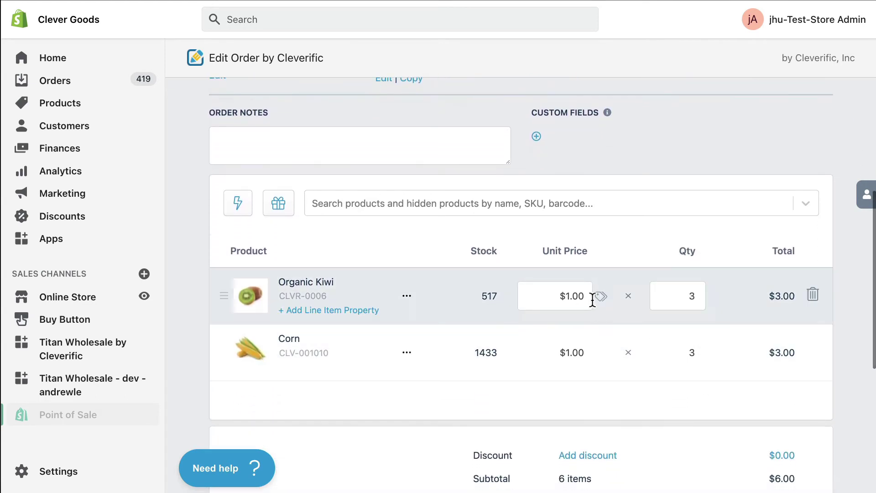
left_click(601, 297)
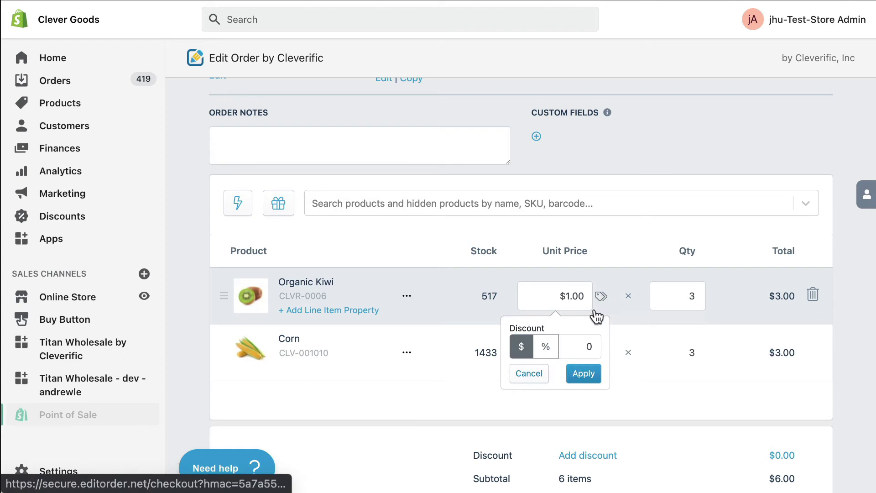
left_click(545, 346)
left_click(589, 346)
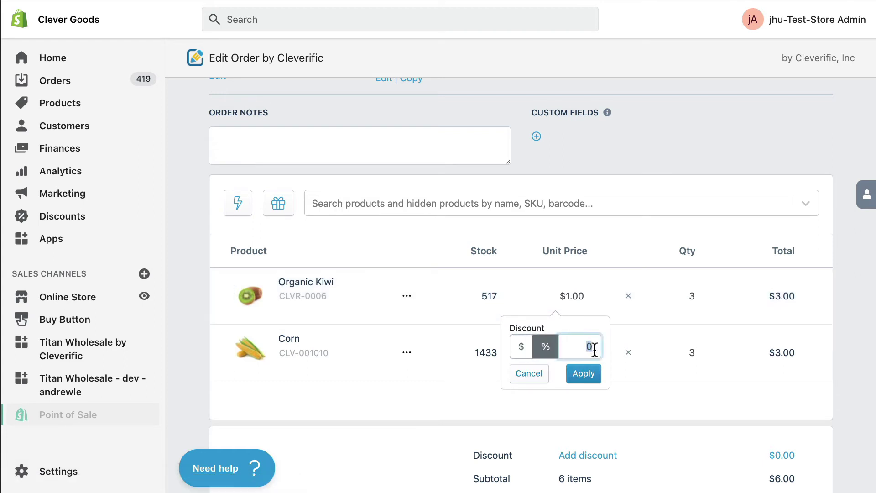
type("50")
left_click(586, 374)
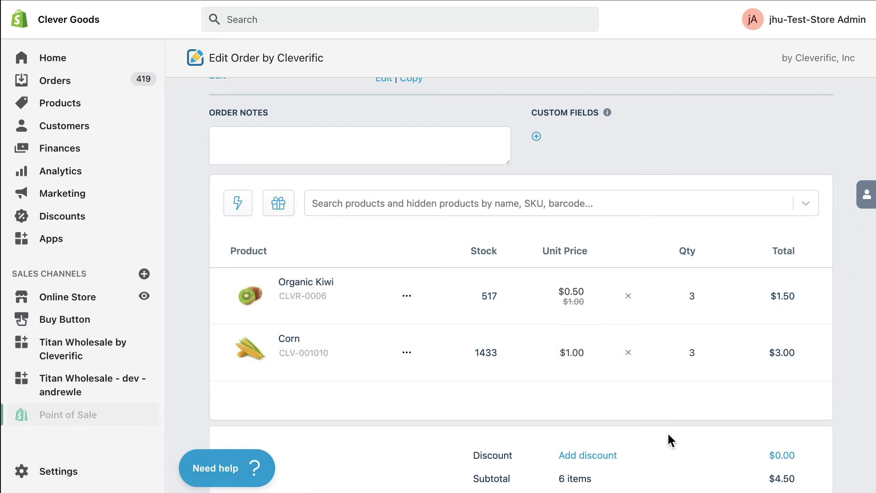
Change the shipping method to Priority Shipping (Small) at $10.00
scroll(668, 435, "down", 4)
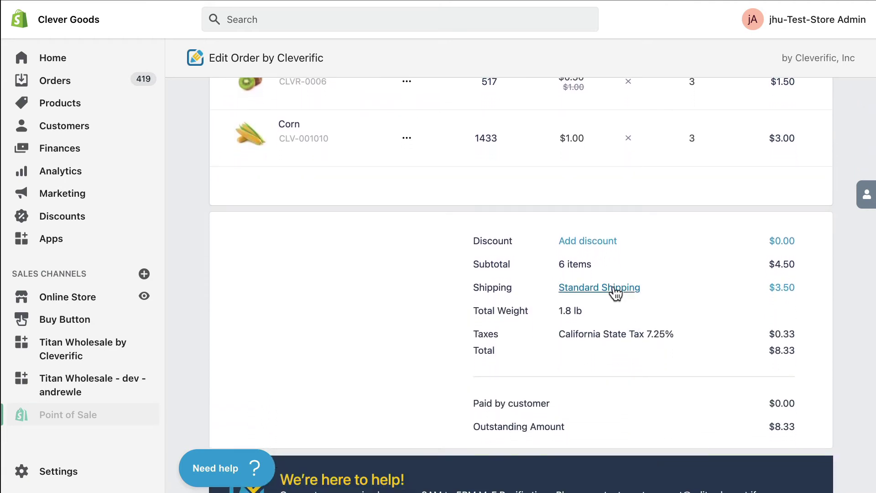
left_click(615, 291)
left_click(670, 318)
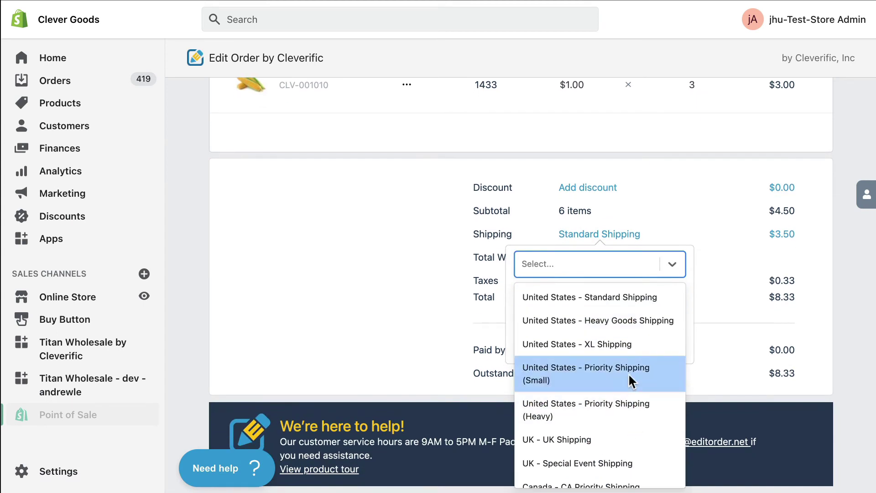
left_click(628, 373)
left_click(666, 345)
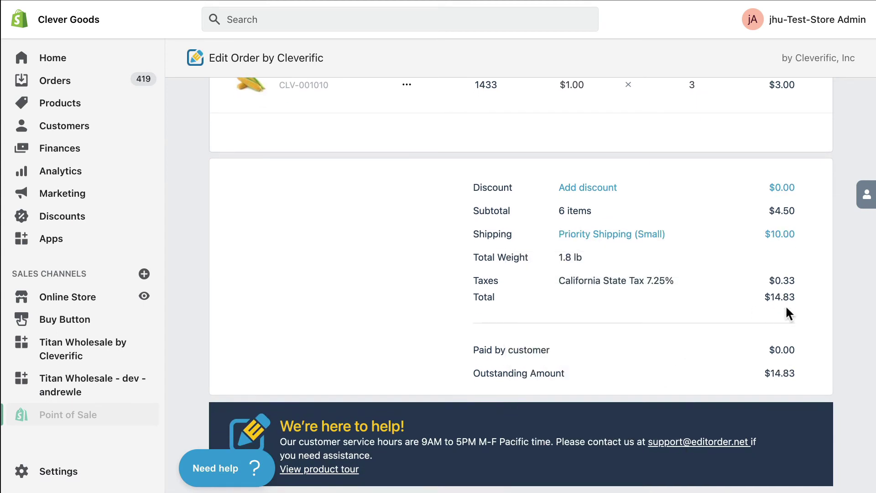
scroll(788, 314, "up", 5)
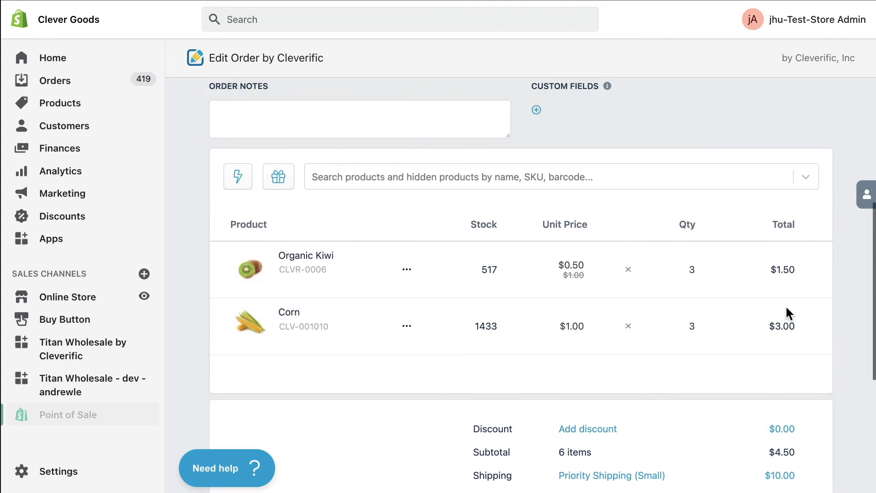
Add a 'Shipping Date' line item property with value 12/20/2021 to Organic Kiwi
scroll(785, 304, "up", 1)
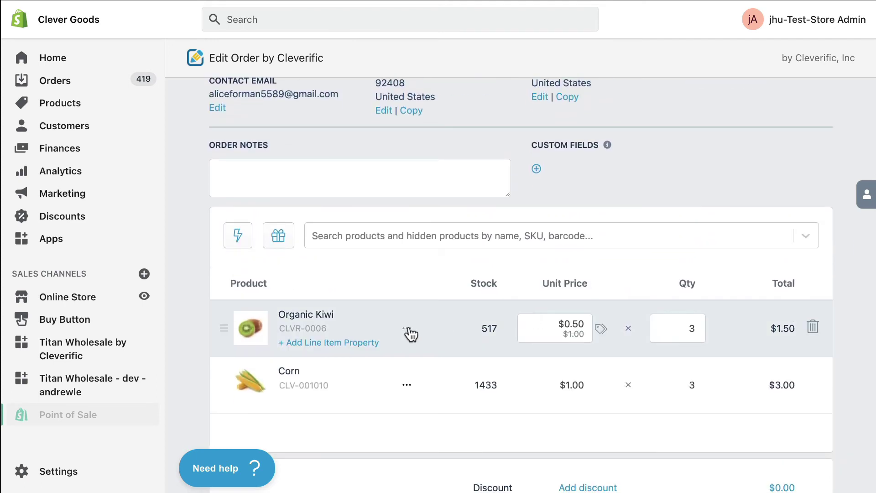
left_click(406, 330)
left_click(469, 276)
scroll(410, 297, "down", 1)
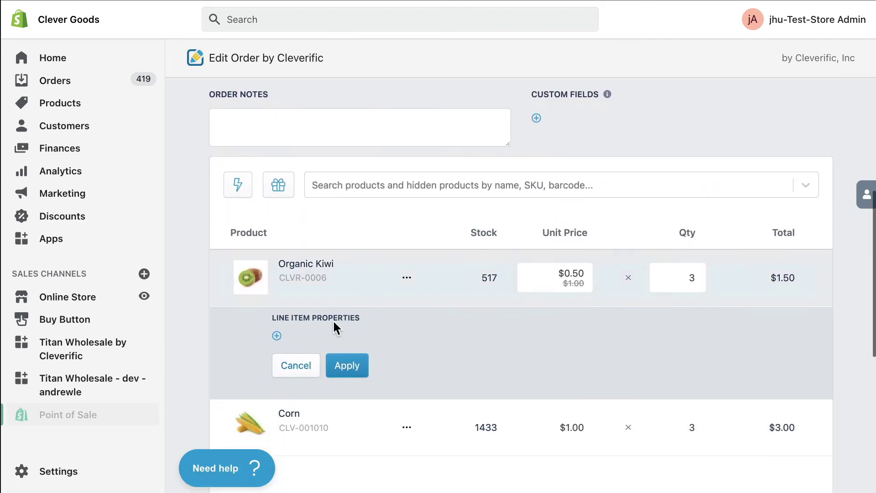
left_click(276, 335)
type("Shipping Date")
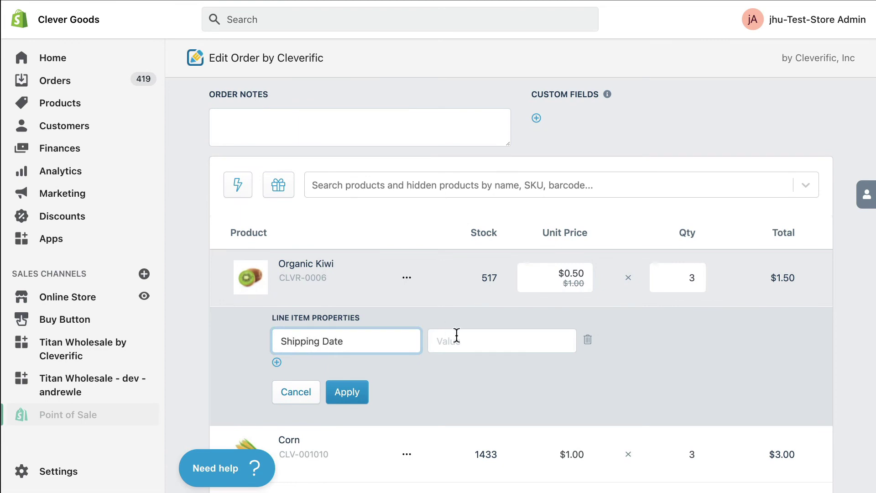
left_click(457, 337)
type("12/20")
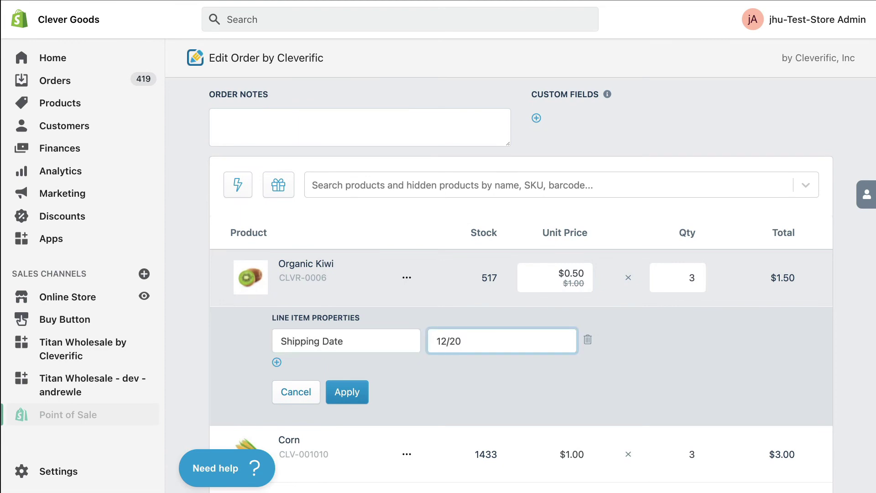
type("/2021")
left_click(348, 393)
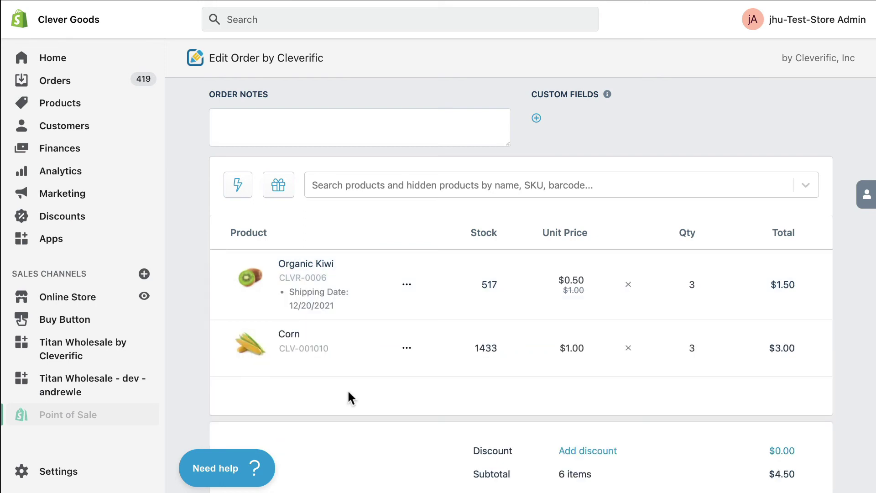
scroll(346, 389, "up", 10)
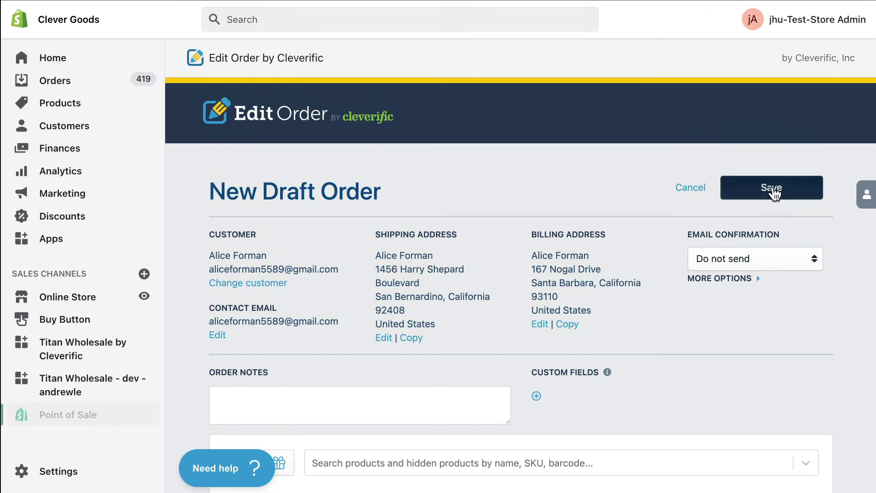
Save the draft order, review it, and return to the Drafts list showing #D1613 at $14.83
left_click(773, 187)
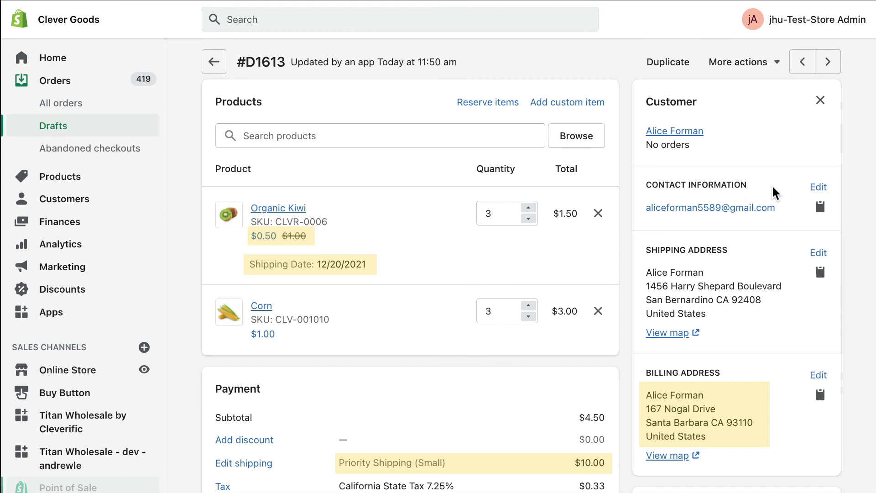
scroll(774, 193, "down", 2)
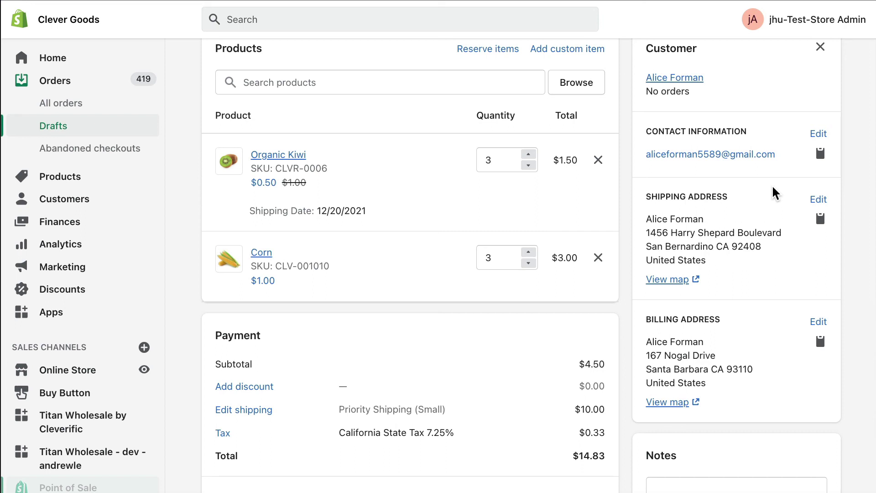
scroll(774, 192, "up", 2)
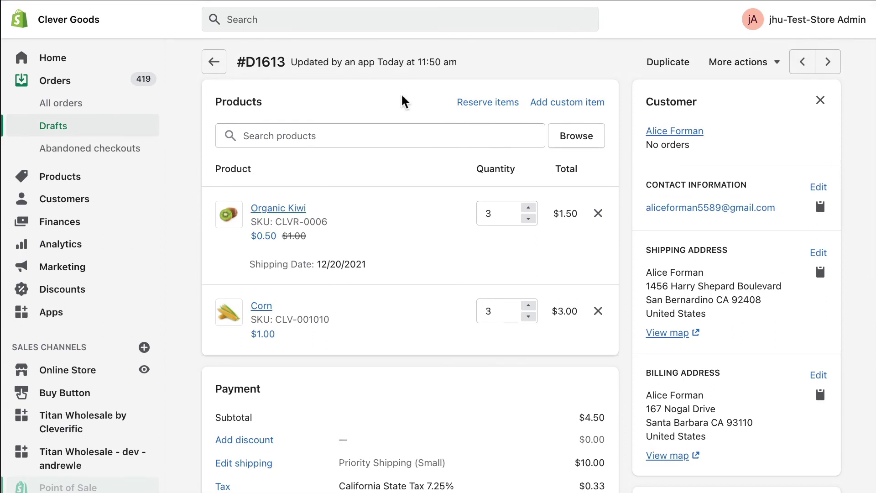
left_click(216, 63)
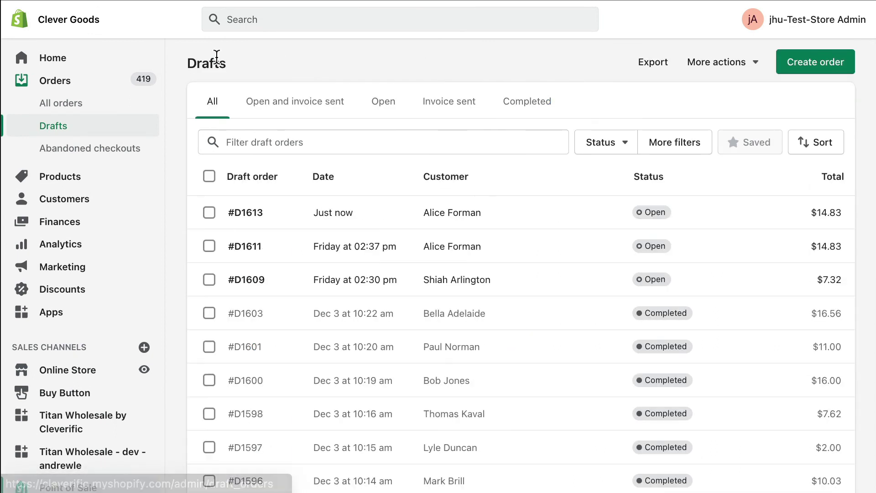